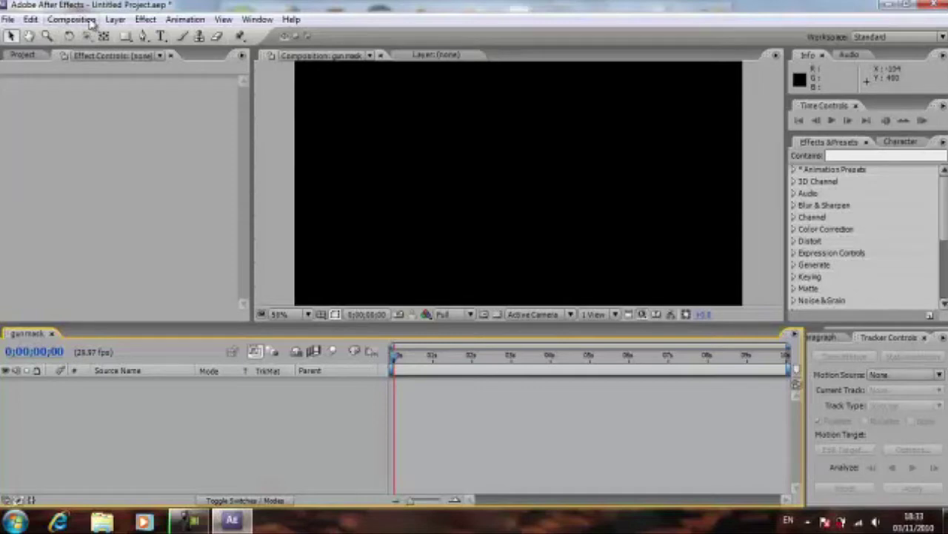
# Start a new 1280×720 HDV/HDTV 720 composition and name it 'gun mask'.
pyautogui.click(80, 20)
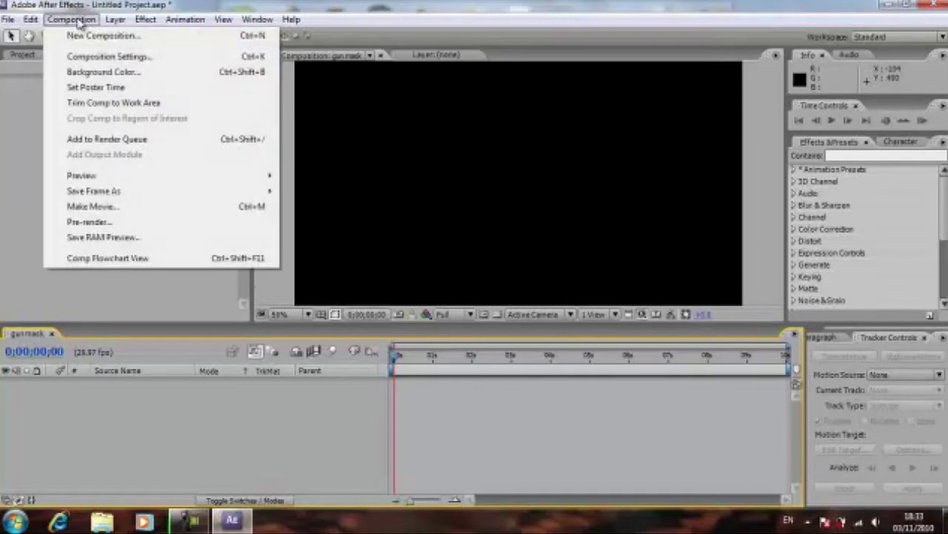
pyautogui.click(104, 35)
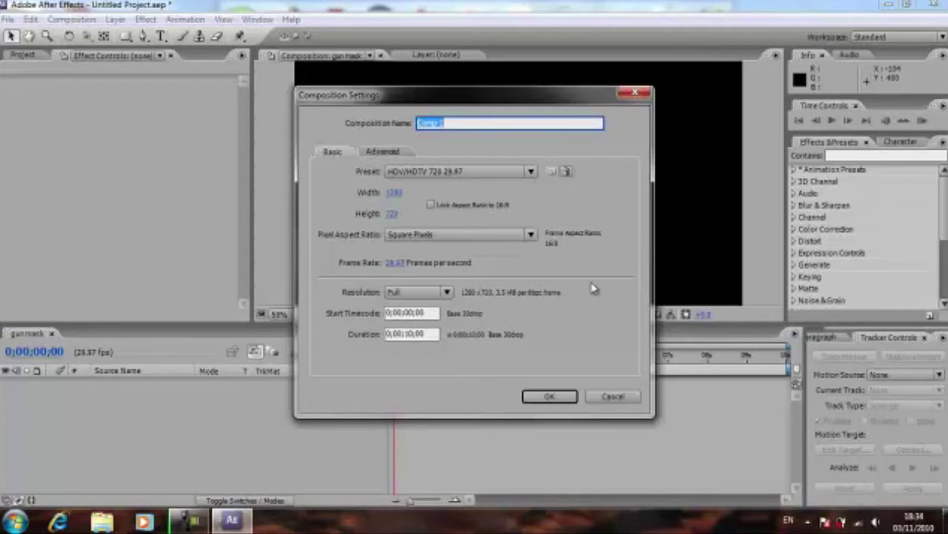
pyautogui.press('BackSpace')
pyautogui.write('mask')
# Confirm the composition and import the mw2 gun mask intervention clip from the masks folder.
pyautogui.click(550, 397)
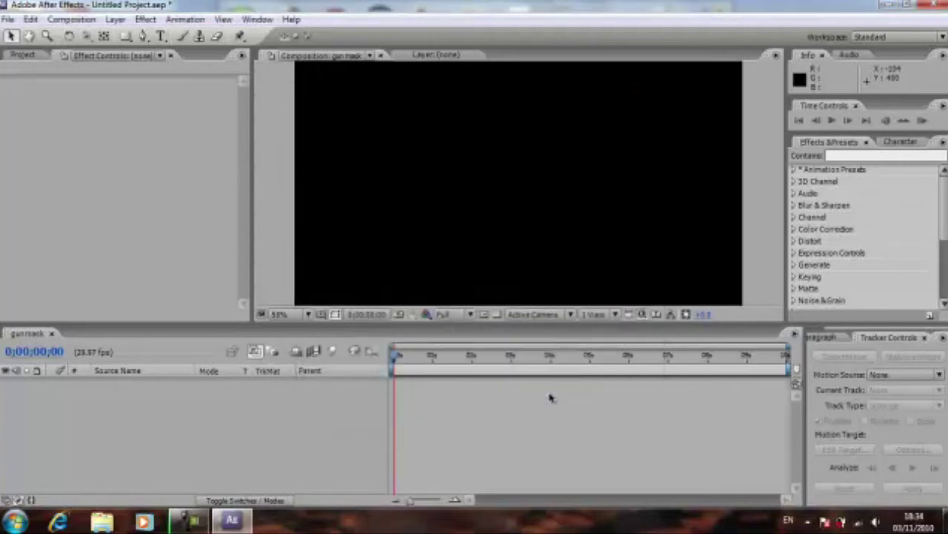
pyautogui.click(10, 20)
pyautogui.moveTo(25, 207)
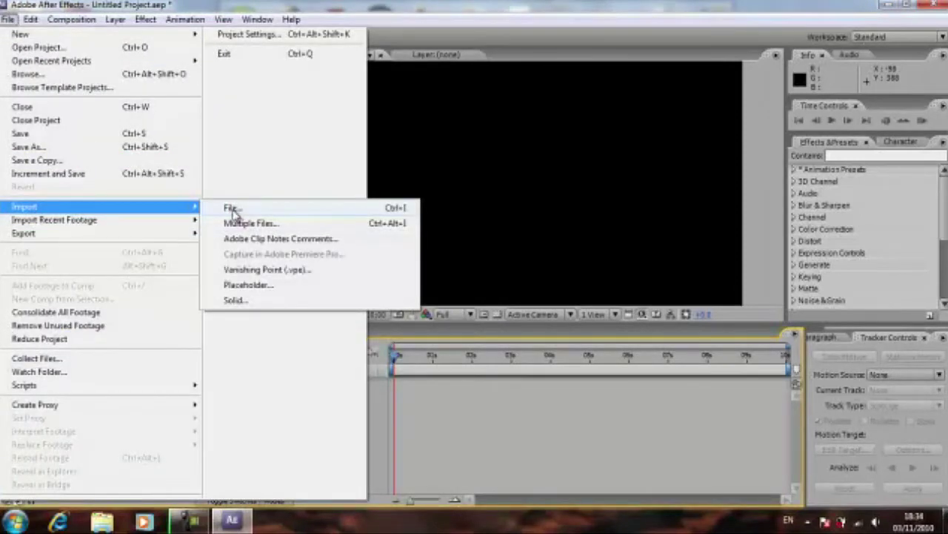
pyautogui.click(230, 207)
pyautogui.click(247, 62)
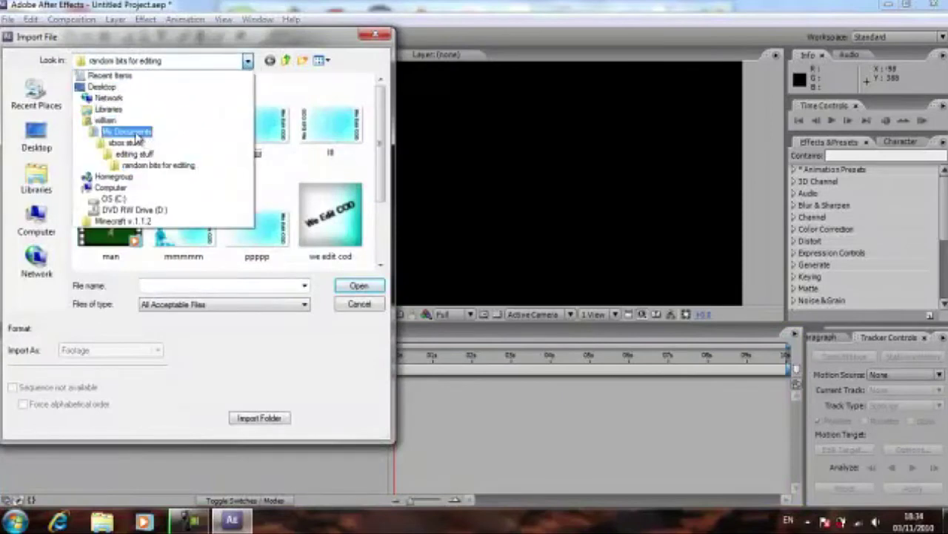
pyautogui.click(138, 139)
pyautogui.doubleClick(110, 181)
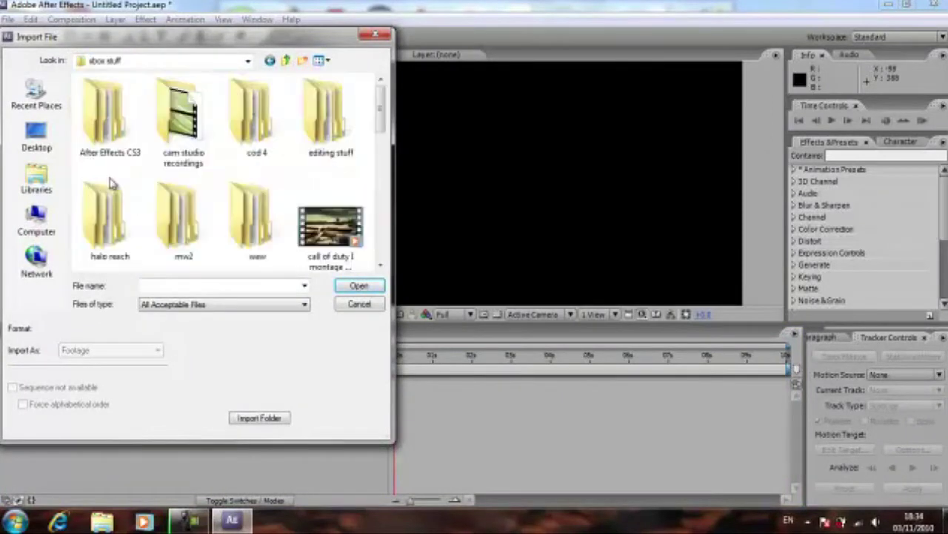
pyautogui.doubleClick(326, 117)
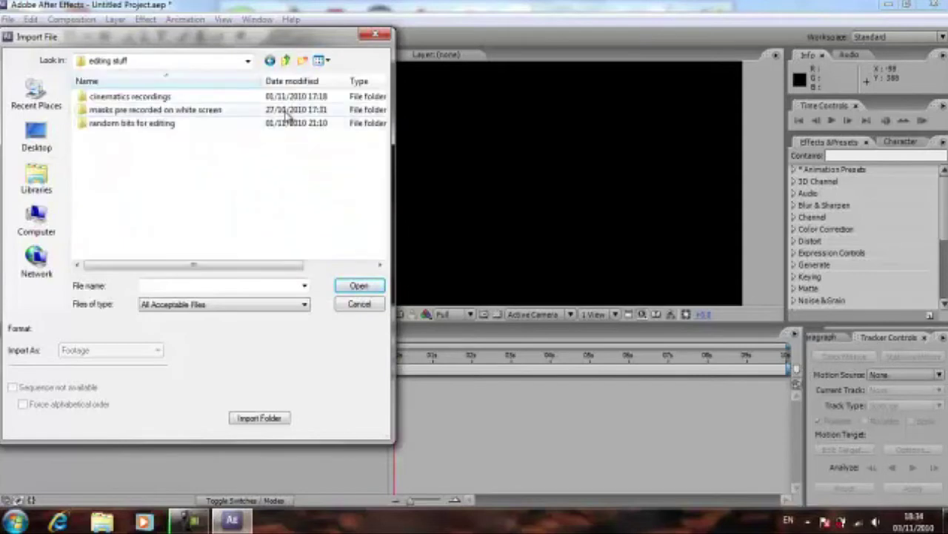
pyautogui.doubleClick(225, 111)
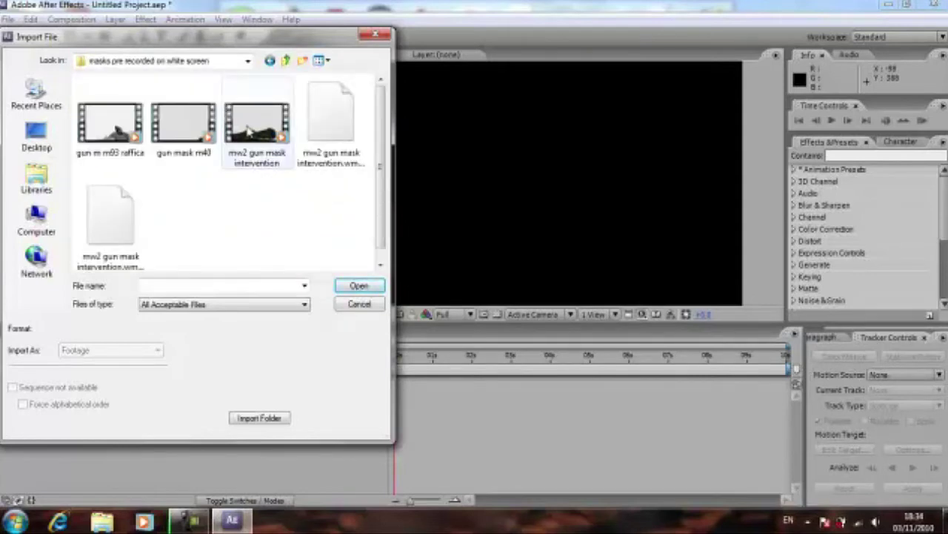
pyautogui.click(249, 131)
pyautogui.click(359, 286)
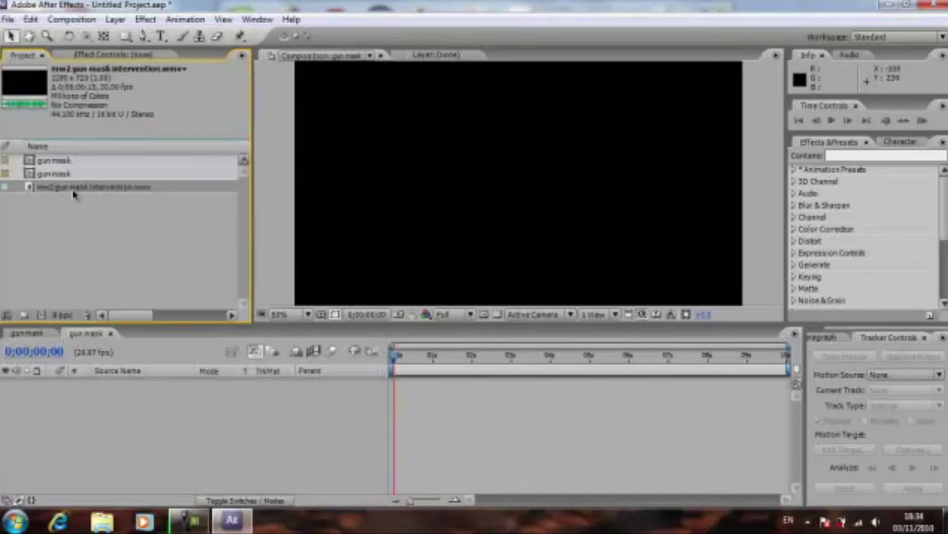
# Add the gun footage to the timeline and scrub to show the rifle.
pyautogui.moveTo(76, 192); pyautogui.dragTo(155, 387)
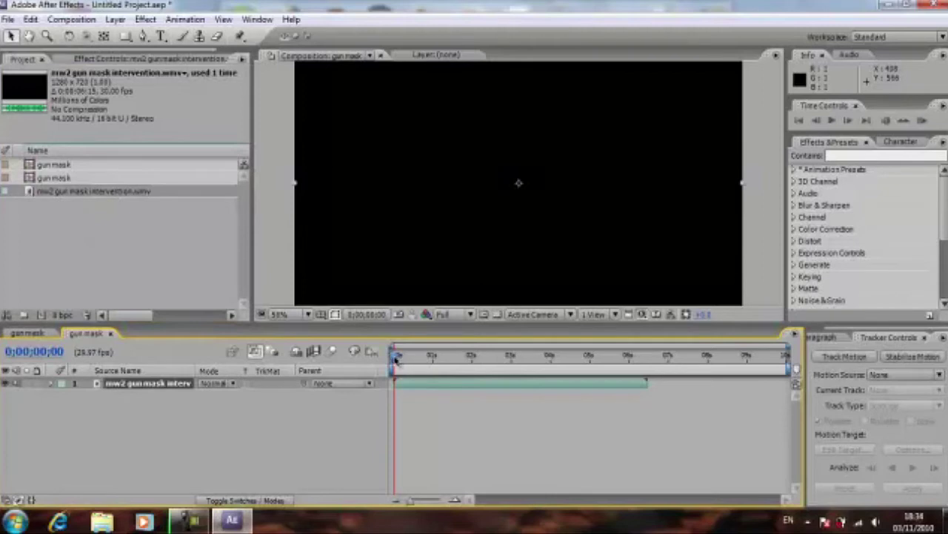
pyautogui.moveTo(395, 356); pyautogui.dragTo(399, 359)
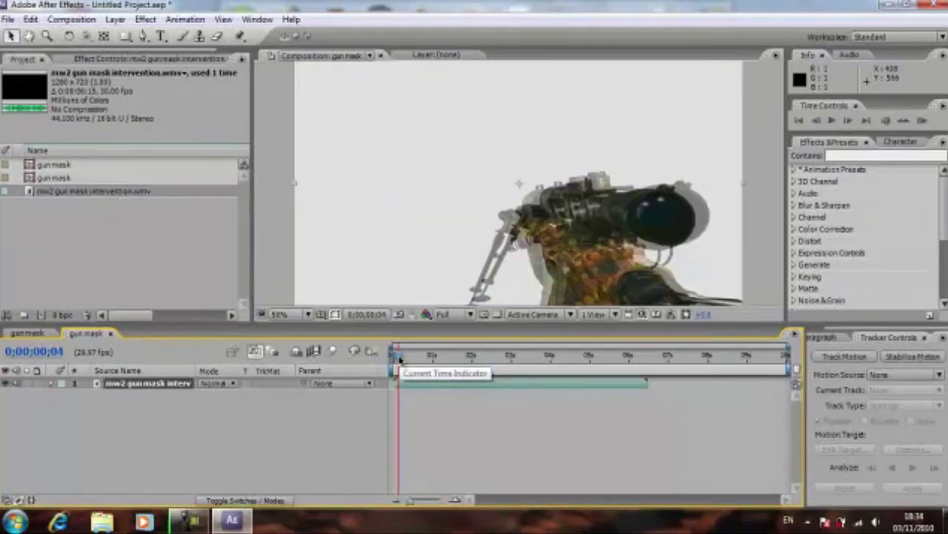
pyautogui.moveTo(401, 360); pyautogui.dragTo(398, 361)
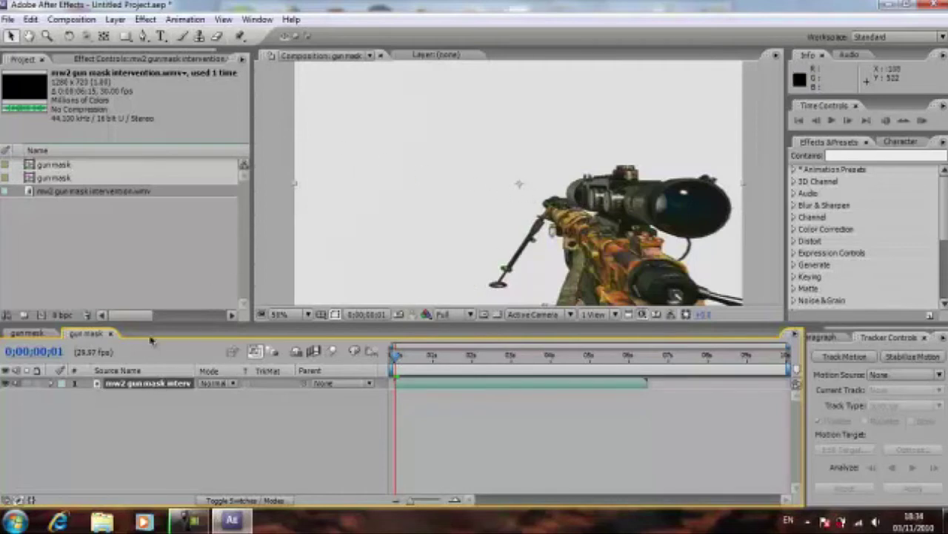
# Apply Linear Color Key with the white background sampled as the key colour.
pyautogui.click(145, 19)
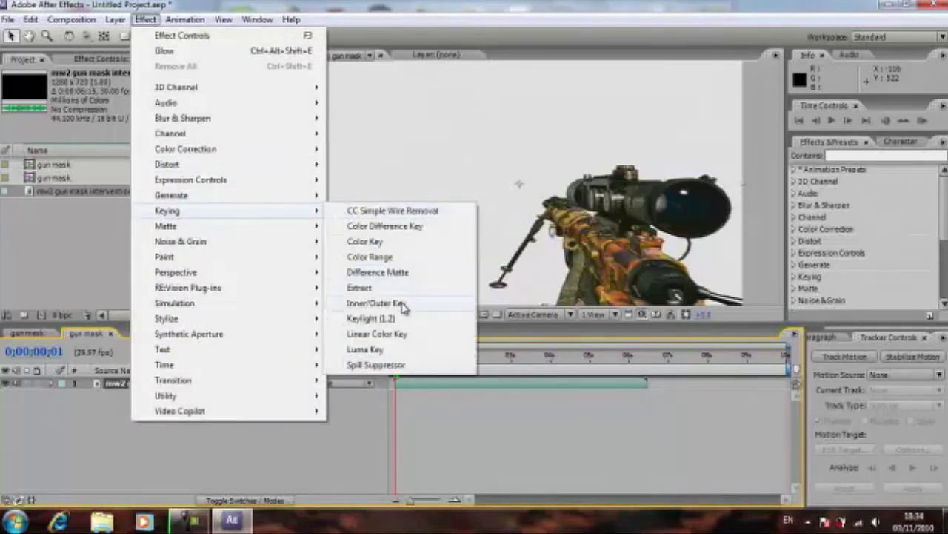
pyautogui.moveTo(168, 211)
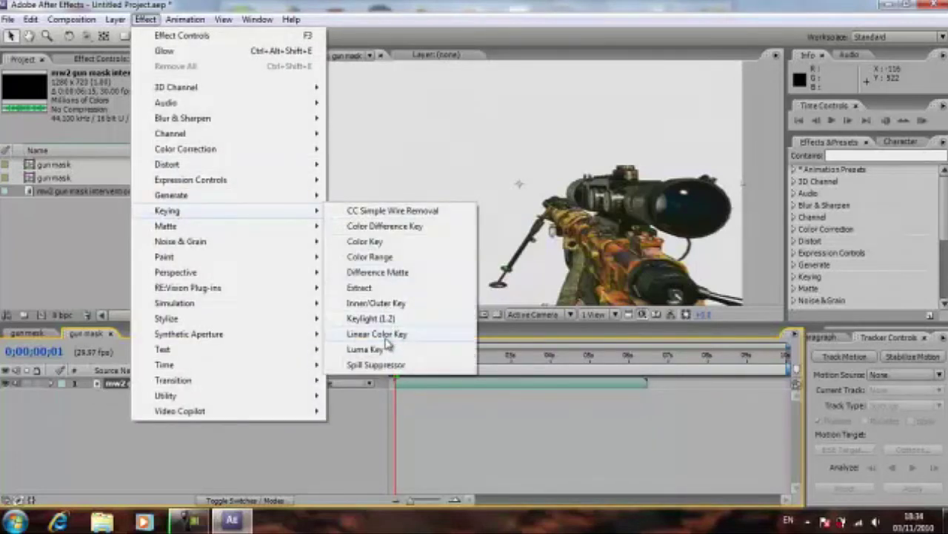
pyautogui.click(387, 335)
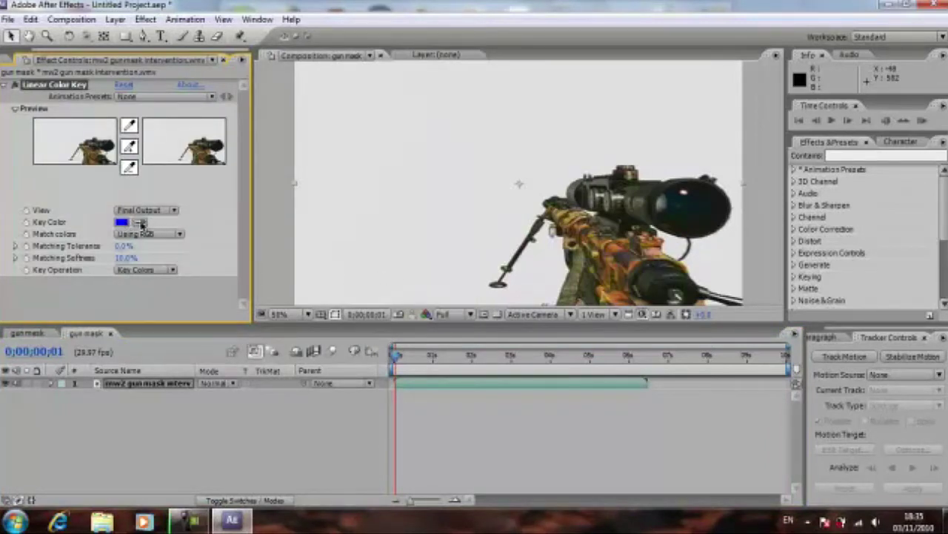
pyautogui.click(140, 224)
pyautogui.click(474, 132)
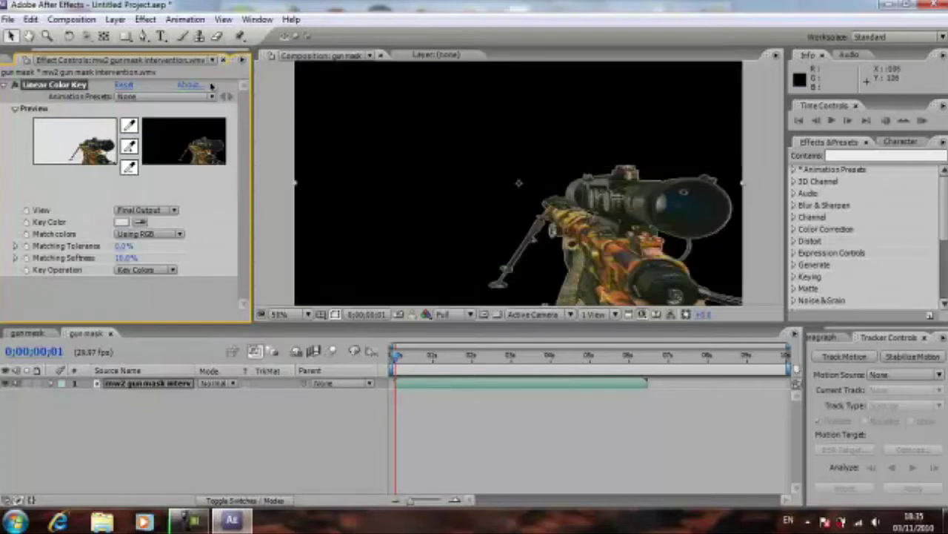
pyautogui.click(138, 386)
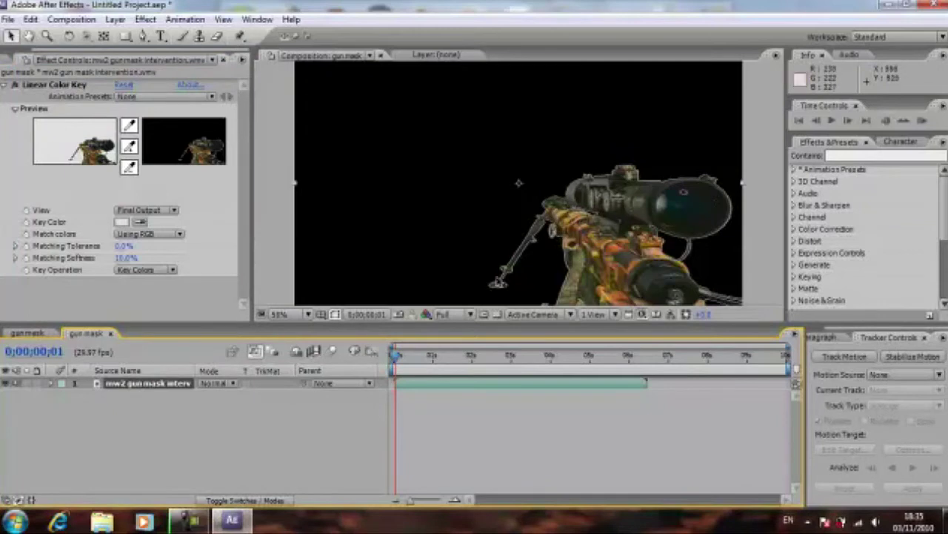
pyautogui.click(145, 19)
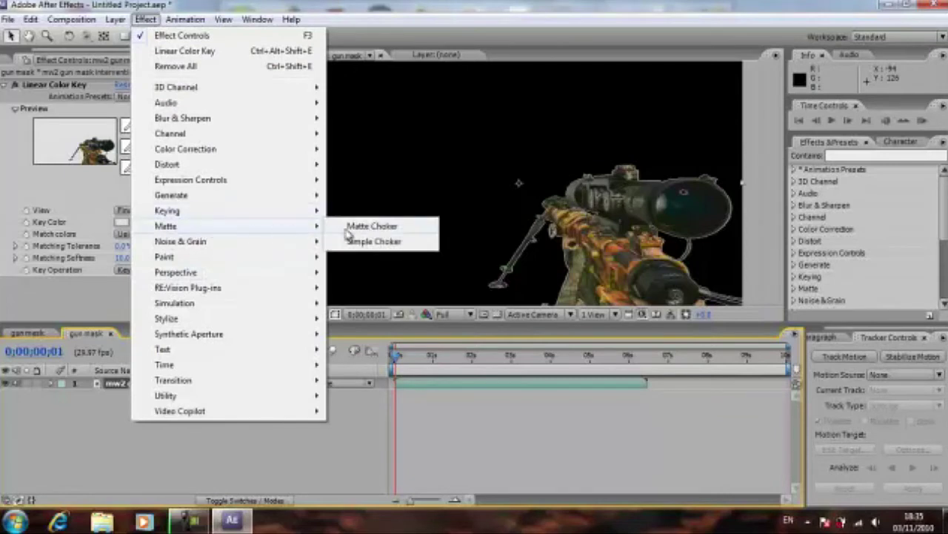
# Add a Matte Choker to the keyed gun layer.
pyautogui.click(367, 227)
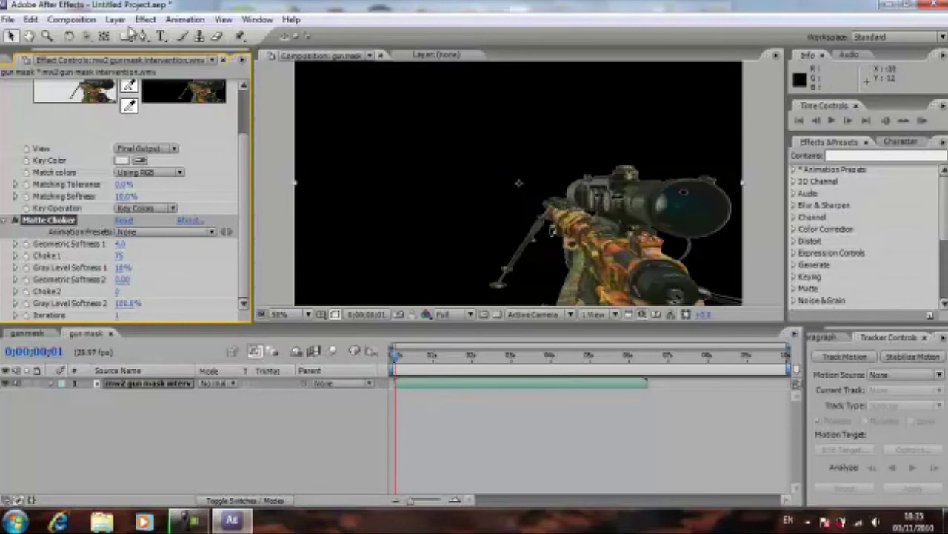
pyautogui.click(131, 385)
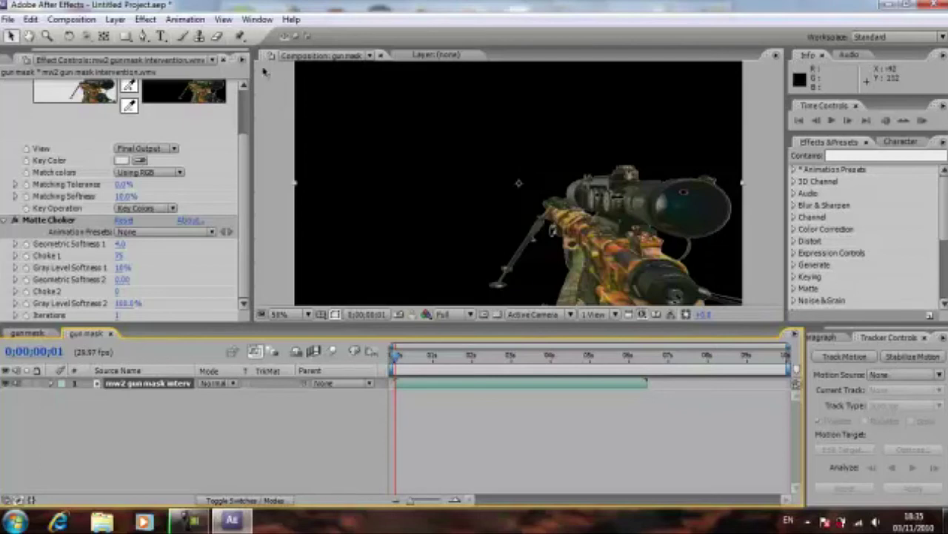
# Create a pure blue solid and place it beneath the gun footage layer.
pyautogui.click(119, 19)
pyautogui.moveTo(135, 24)
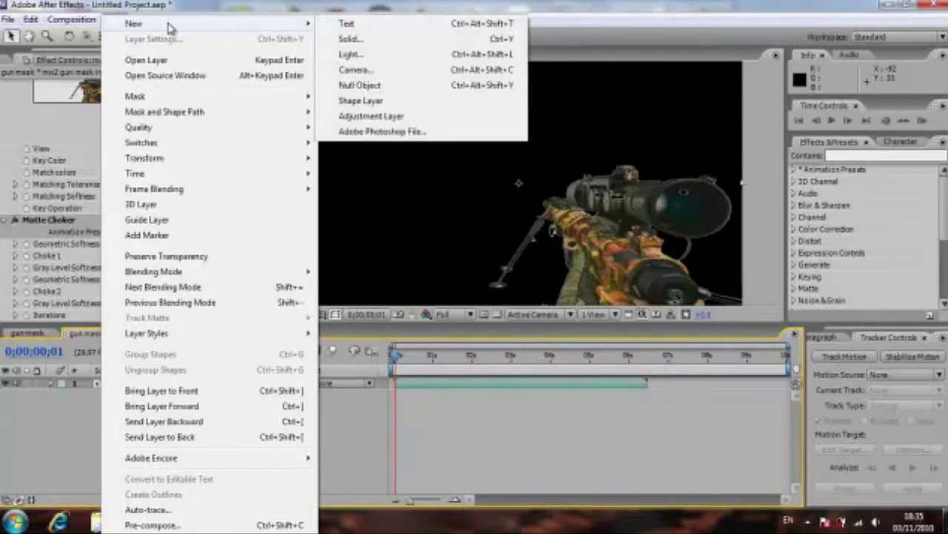
pyautogui.click(390, 41)
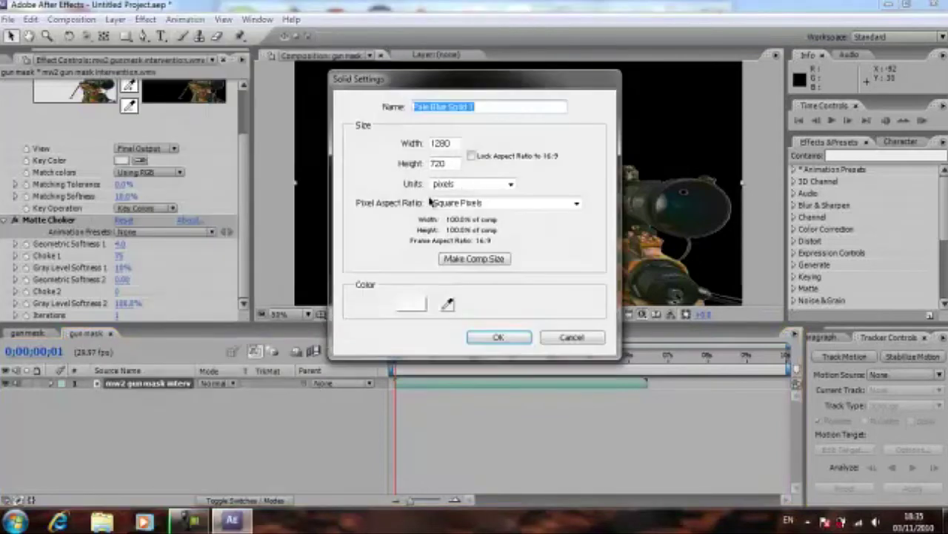
pyautogui.click(414, 305)
pyautogui.moveTo(471, 183); pyautogui.dragTo(480, 172)
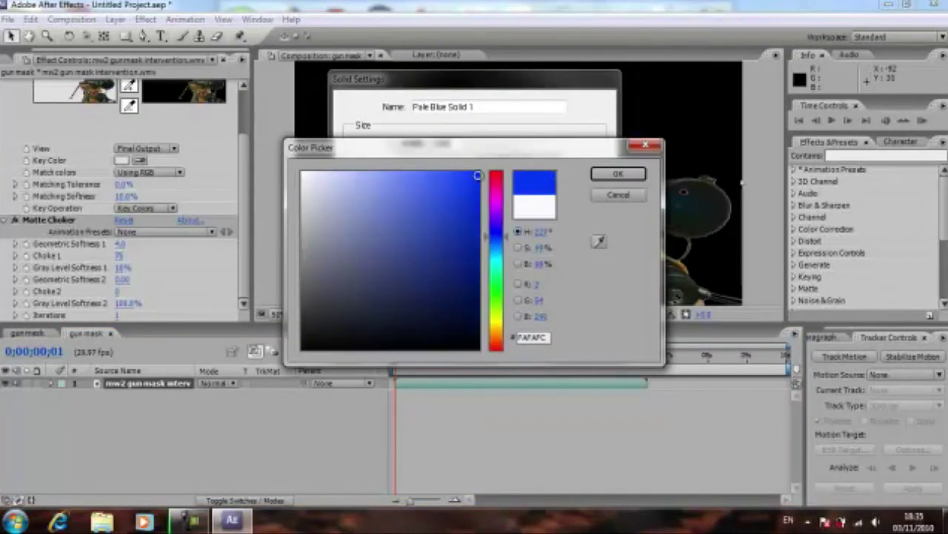
pyautogui.click(618, 174)
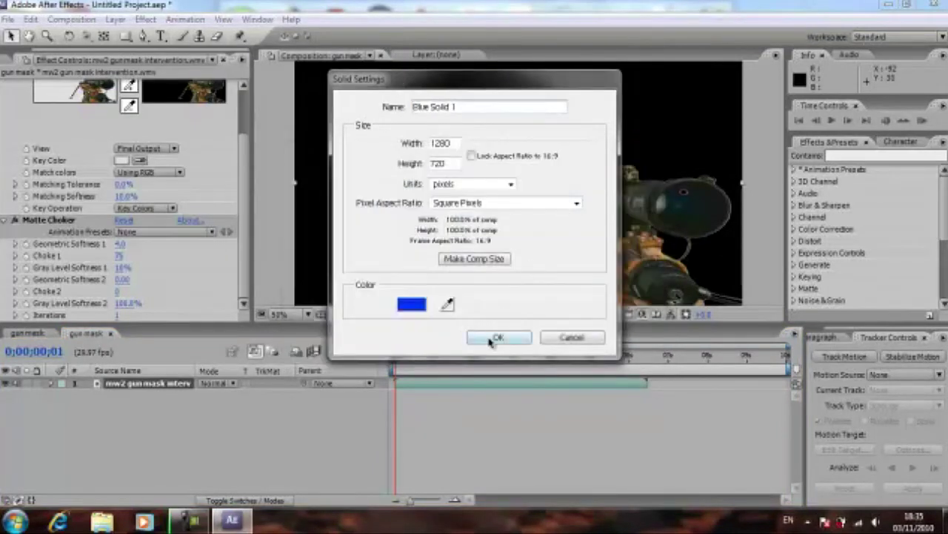
pyautogui.click(490, 338)
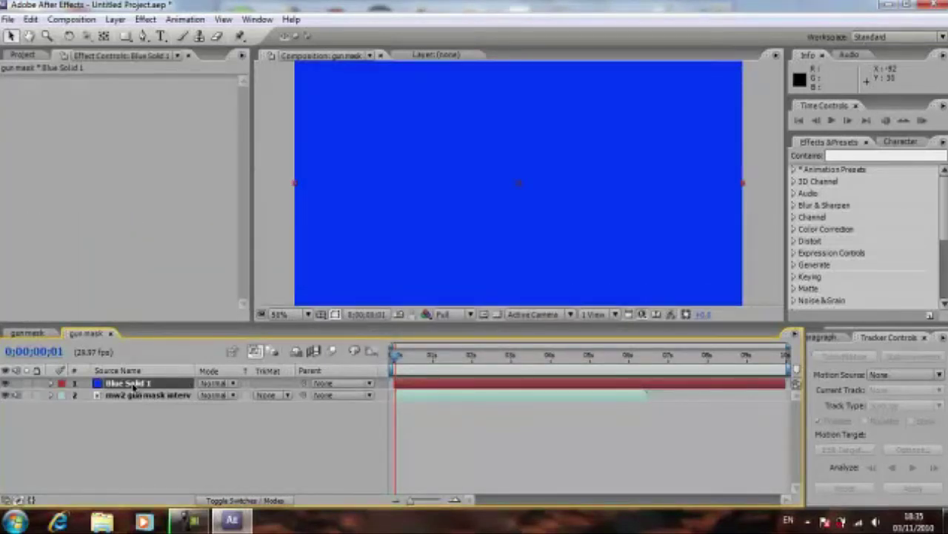
pyautogui.moveTo(132, 384); pyautogui.dragTo(140, 406)
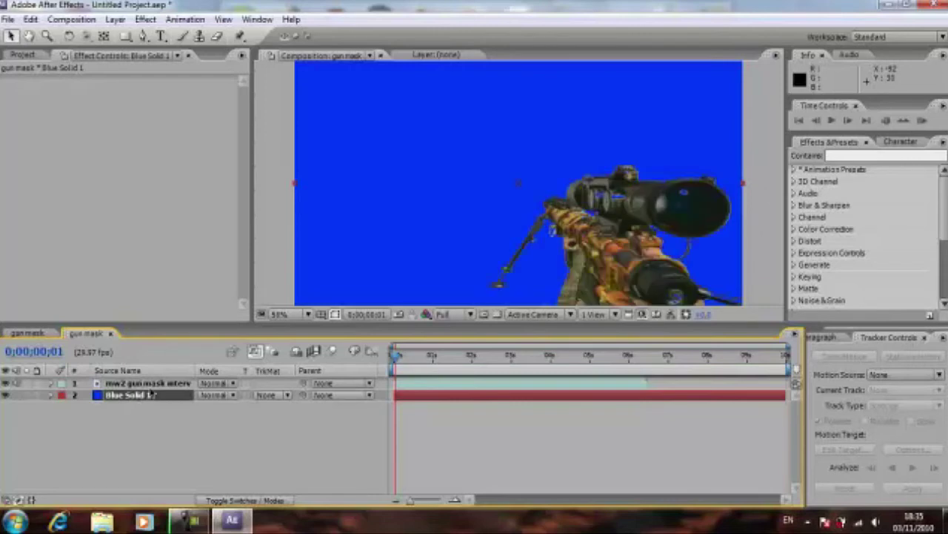
# Delete the blue background solid.
pyautogui.click(154, 384)
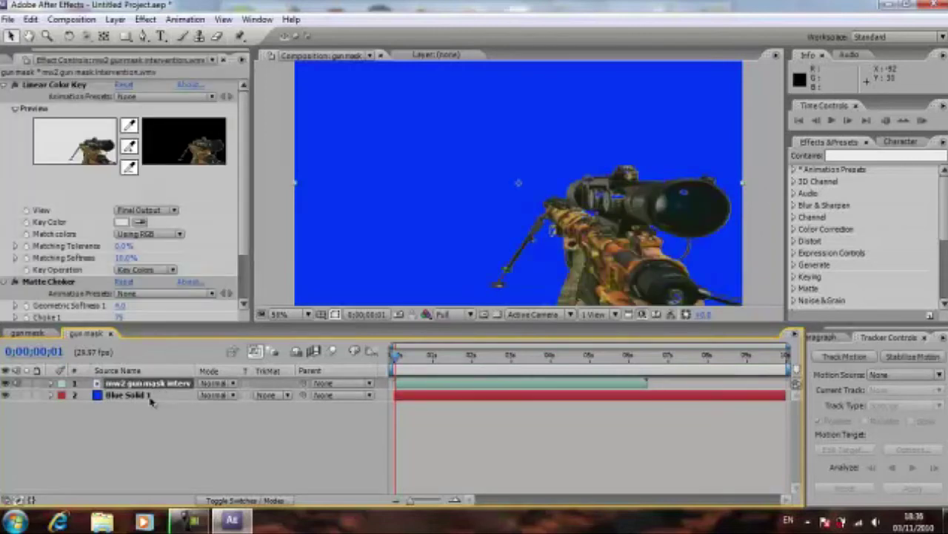
pyautogui.click(147, 397)
pyautogui.press('Delete')
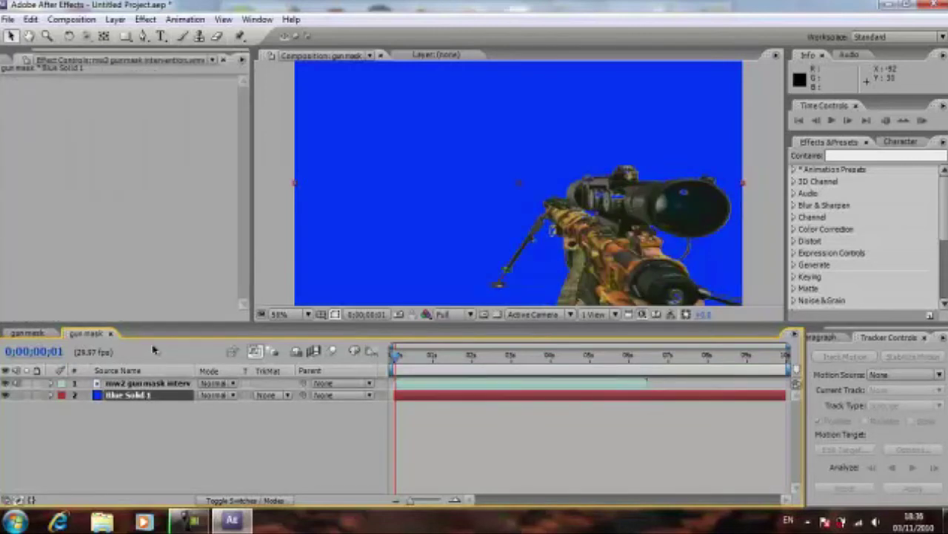
# Add a near-white solid and move it beneath the keyed gun layer.
pyautogui.click(115, 19)
pyautogui.moveTo(164, 23)
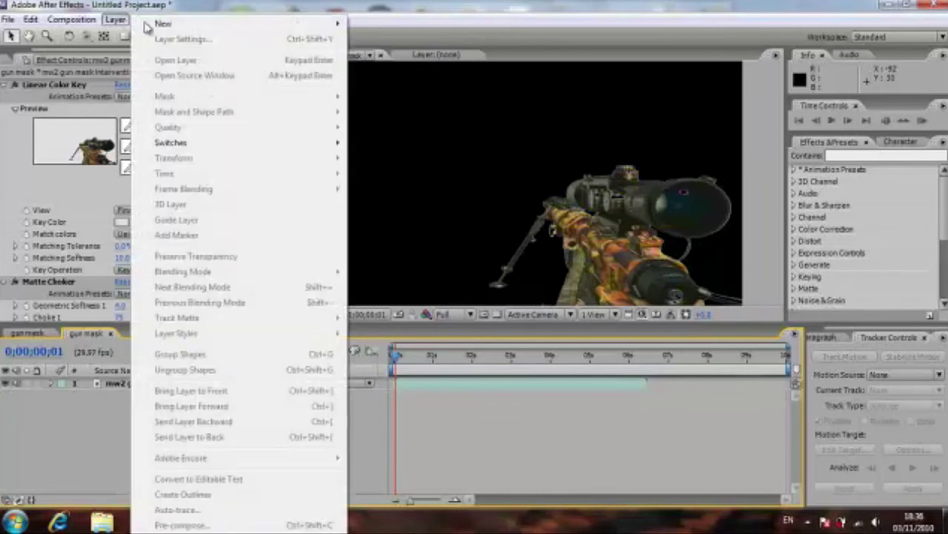
pyautogui.click(378, 40)
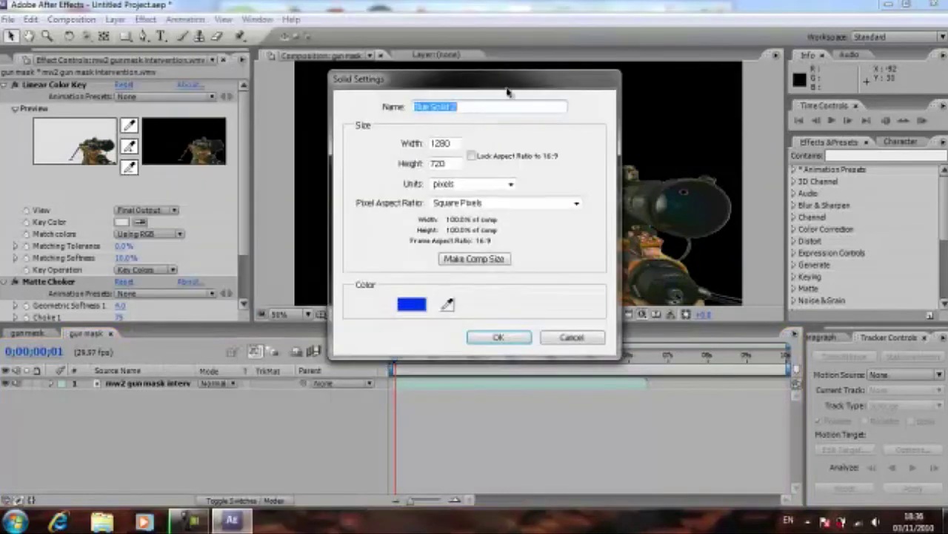
pyautogui.click(411, 304)
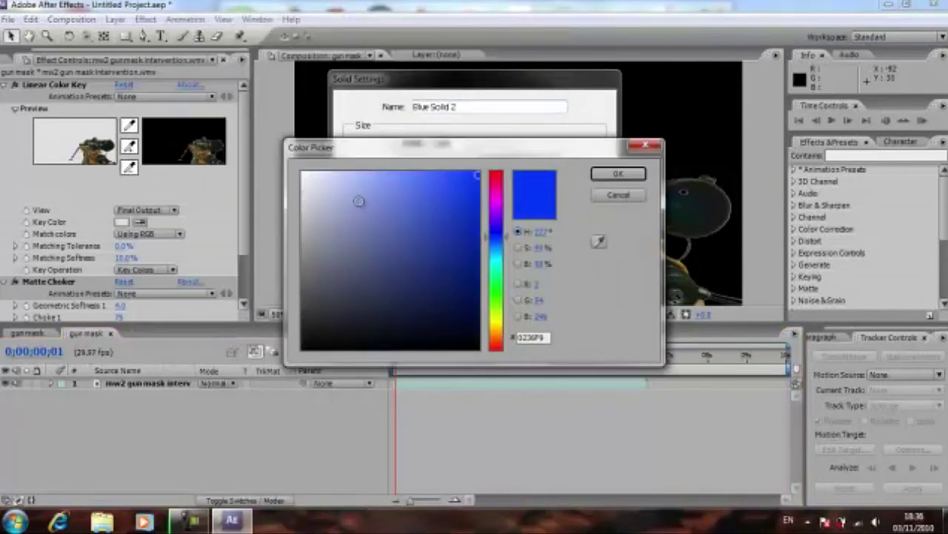
pyautogui.click(303, 172)
pyautogui.click(617, 173)
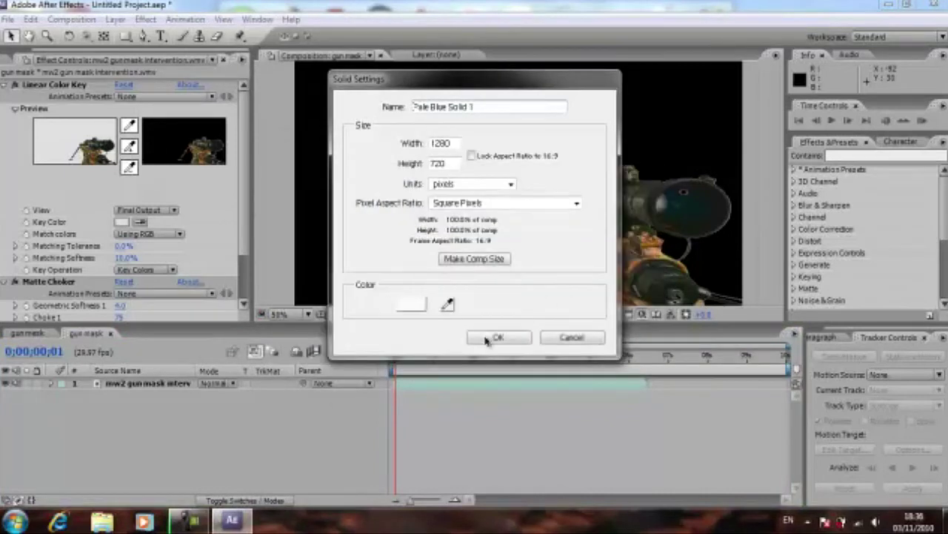
pyautogui.click(499, 338)
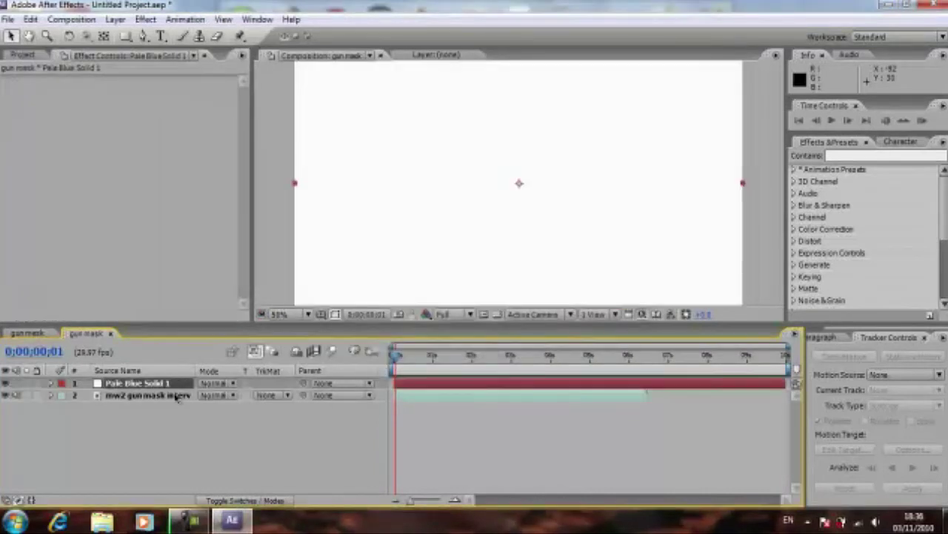
pyautogui.moveTo(135, 384); pyautogui.dragTo(142, 406)
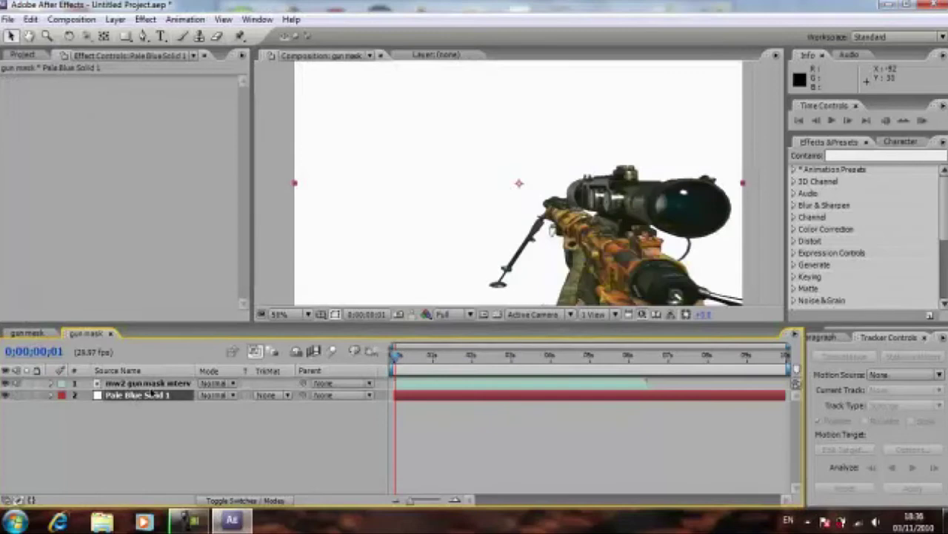
pyautogui.click(152, 384)
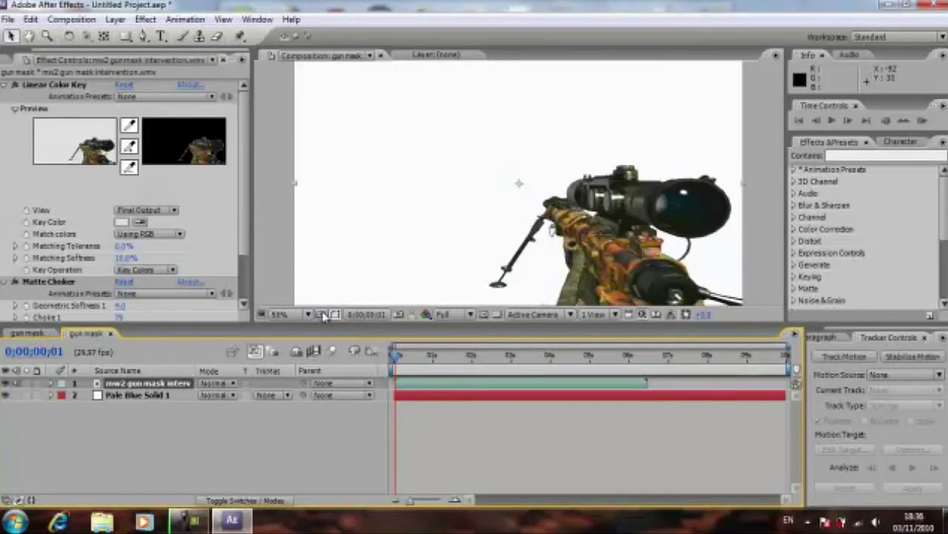
pyautogui.click(860, 156)
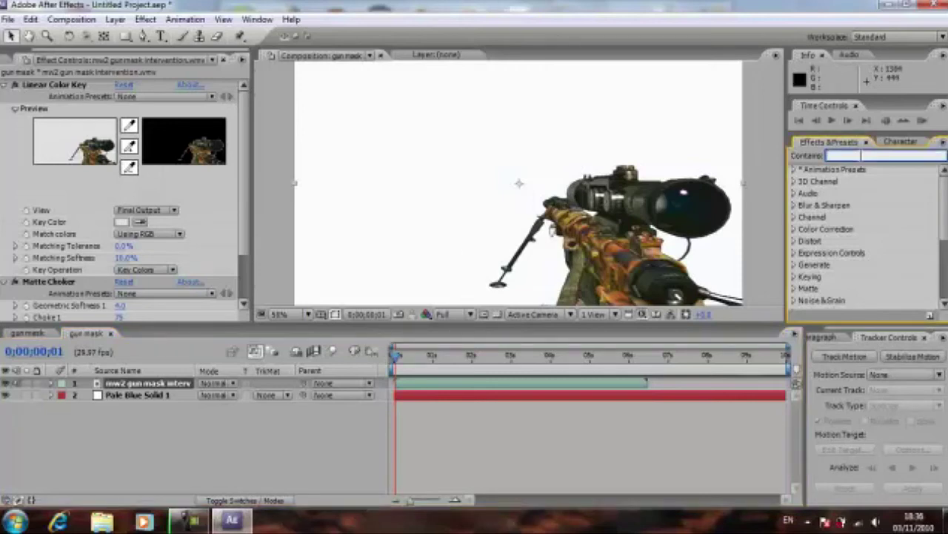
# Search 'find' in Effects & Presets and apply Find Edges to the gun layer.
pyautogui.write('f')
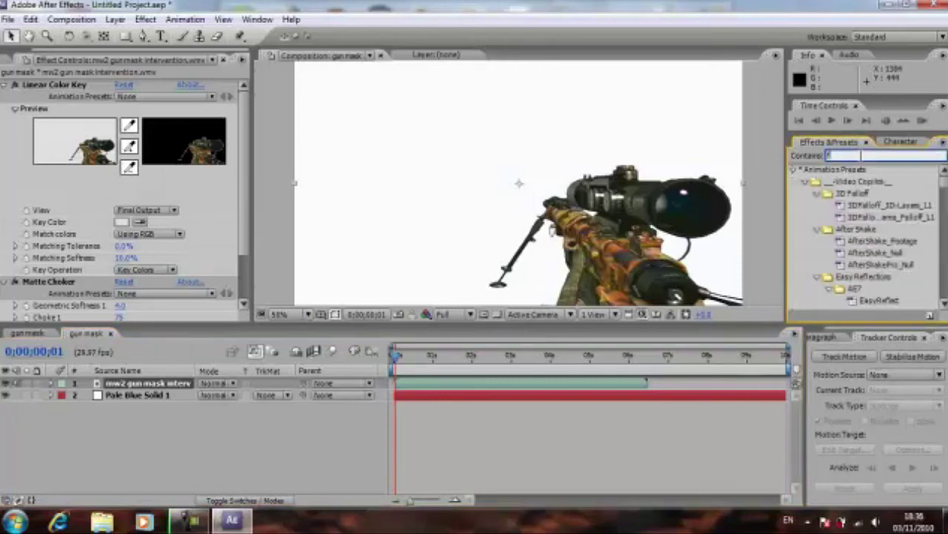
pyautogui.write('ind edges')
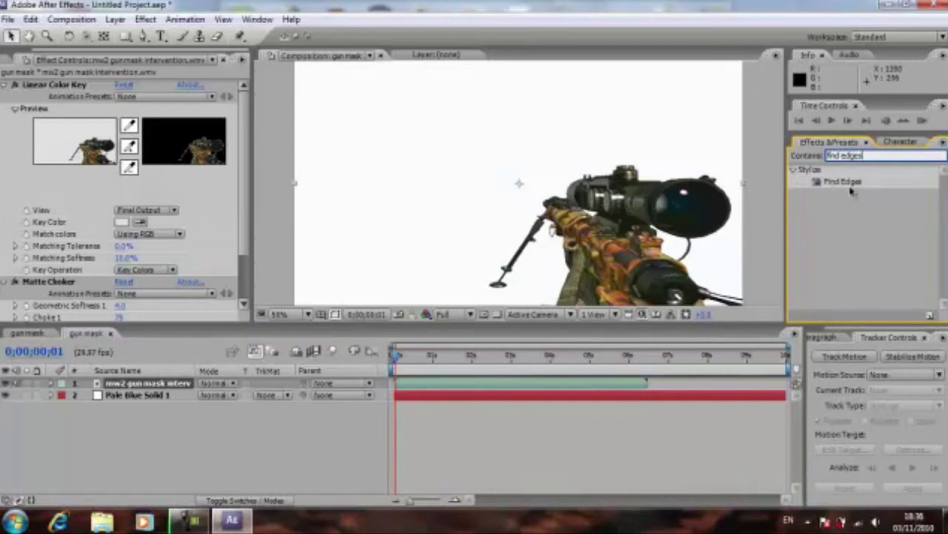
pyautogui.moveTo(852, 191); pyautogui.dragTo(163, 383)
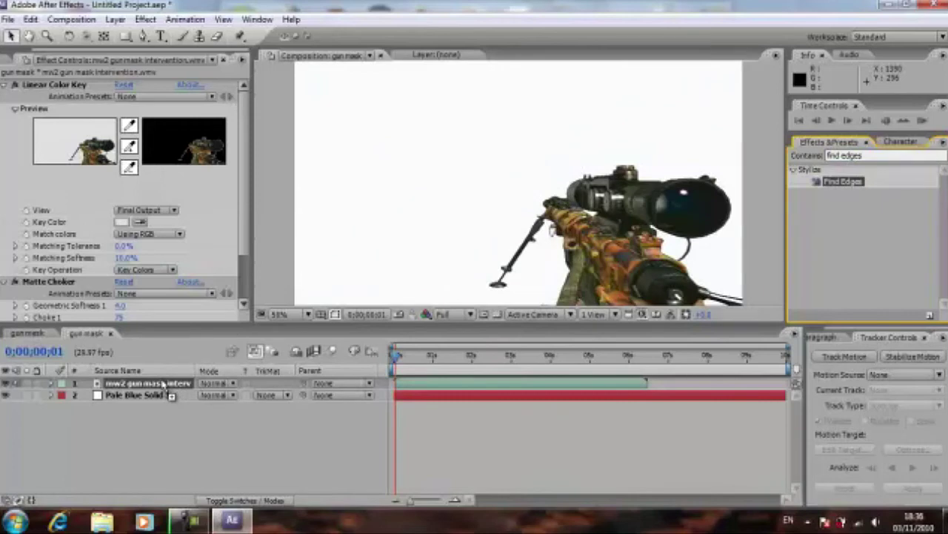
pyautogui.moveTo(163, 383); pyautogui.dragTo(158, 393)
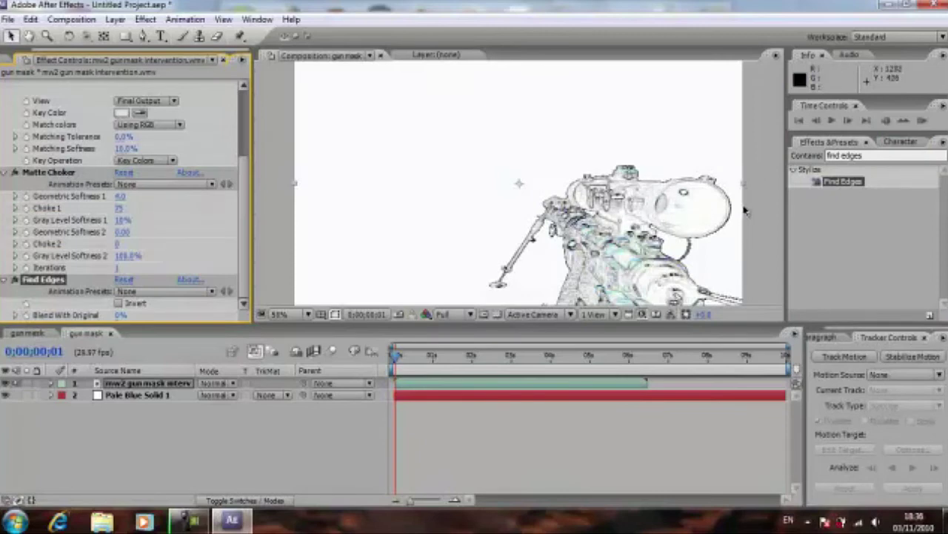
pyautogui.click(856, 155)
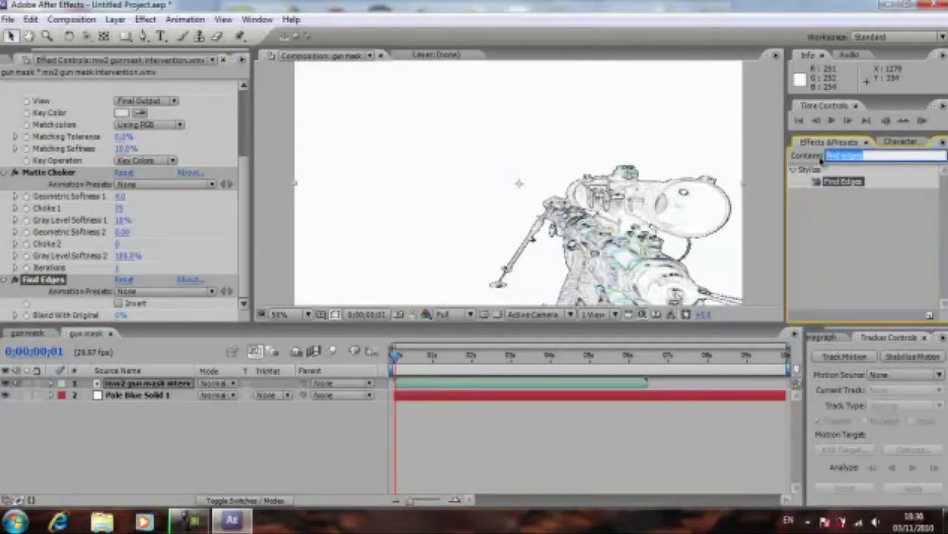
# Search 'gradie' and apply the 4-Color Gradient effect to the gun layer.
pyautogui.press('BackSpace')
pyautogui.write('g')
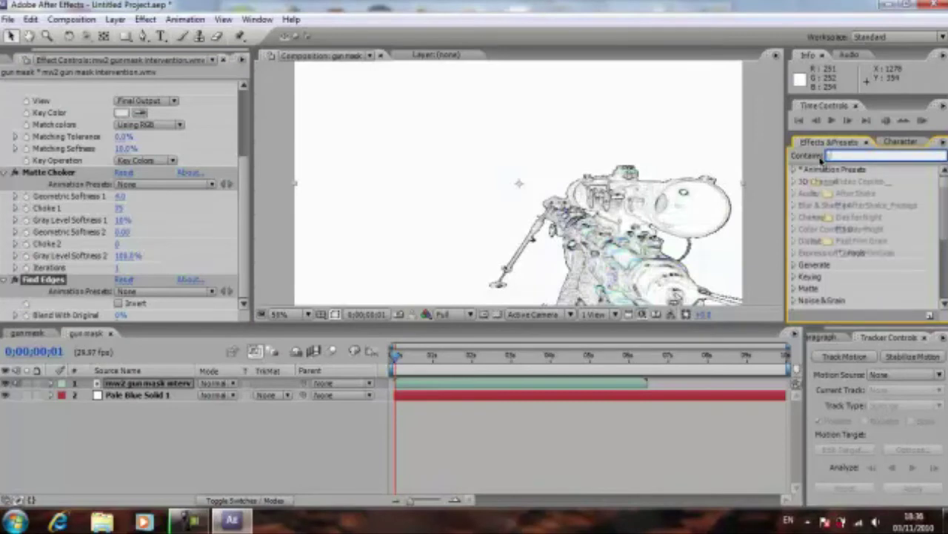
pyautogui.write('radient')
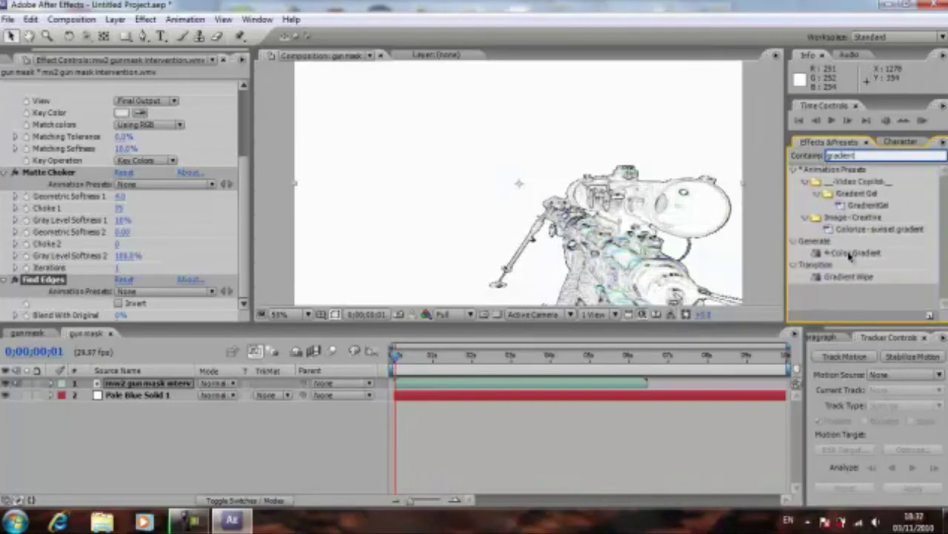
pyautogui.click(855, 253)
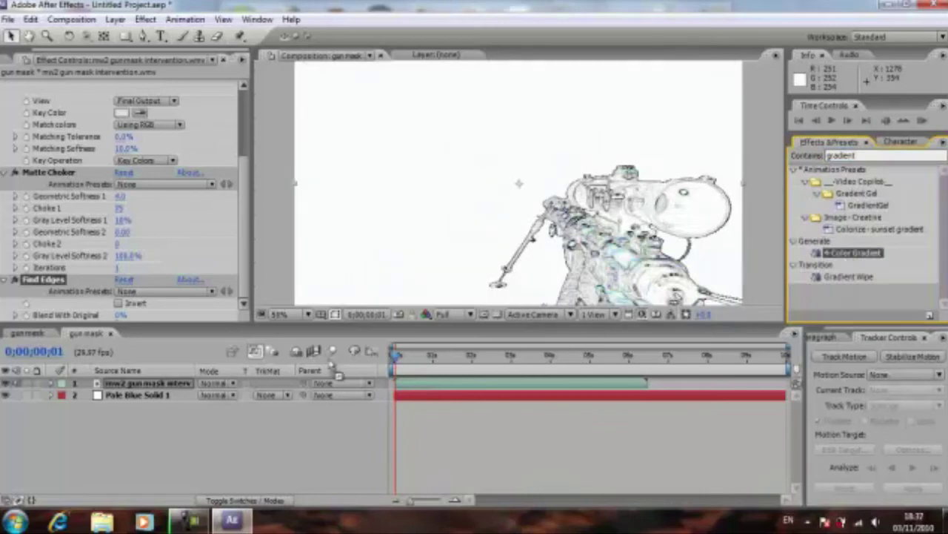
pyautogui.moveTo(307, 375); pyautogui.dragTo(169, 384)
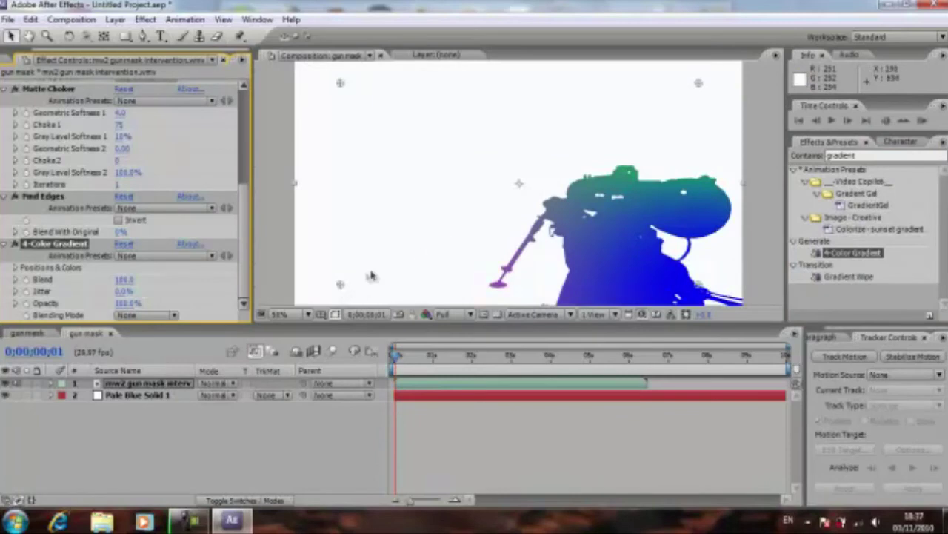
# Reposition the gradient's colour points around the bipod, scope, lower body and top.
pyautogui.moveTo(340, 284); pyautogui.dragTo(486, 239)
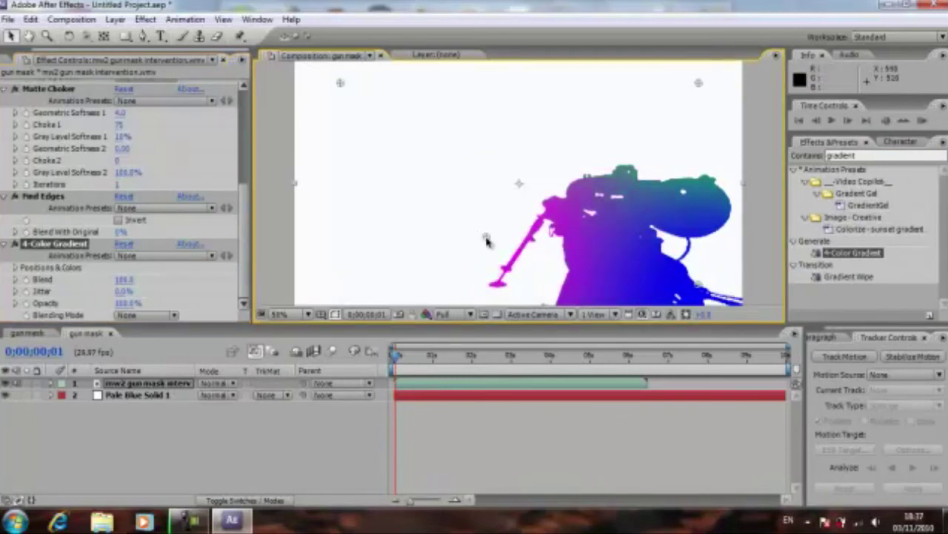
pyautogui.moveTo(341, 85)
pyautogui.mouseDown()
pyautogui.moveTo(534, 139)
pyautogui.moveTo(566, 161)
pyautogui.mouseUp()
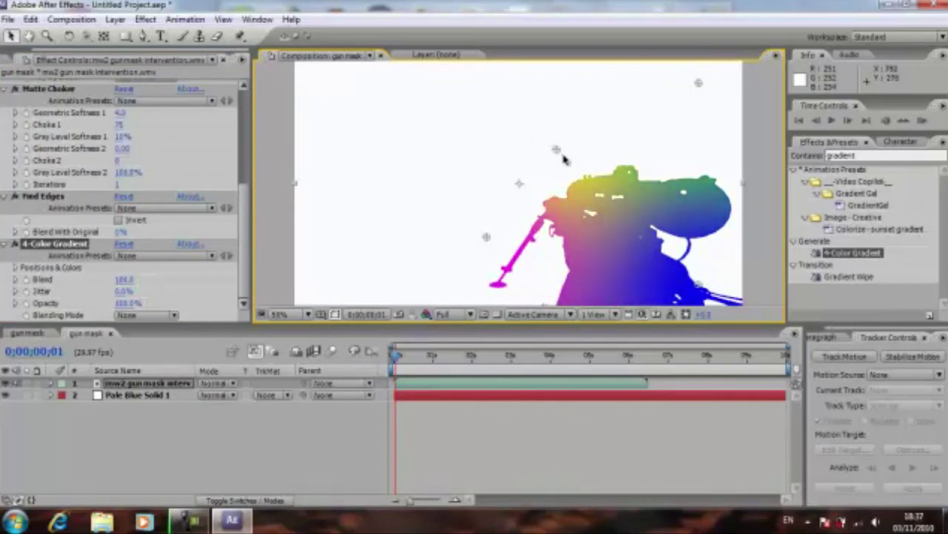
pyautogui.moveTo(698, 85); pyautogui.dragTo(708, 228)
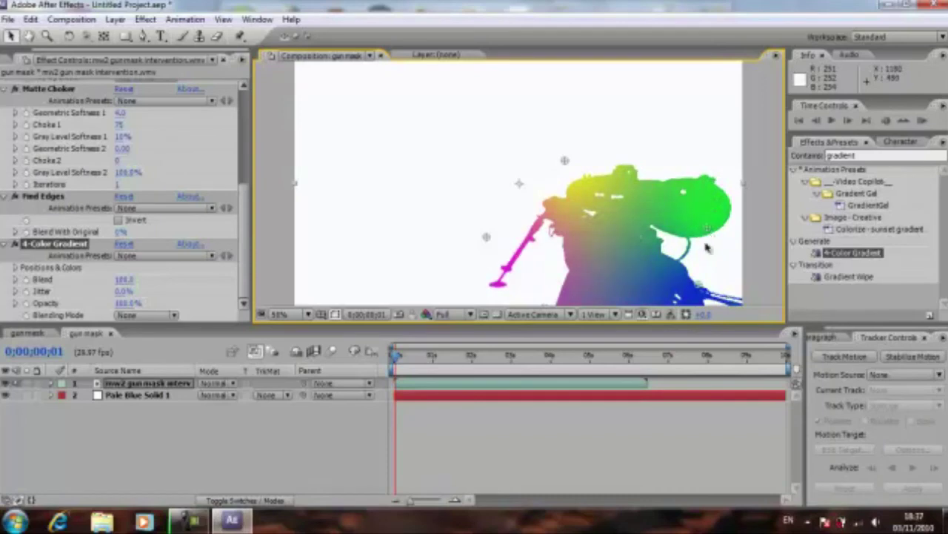
pyautogui.moveTo(678, 295); pyautogui.dragTo(676, 295)
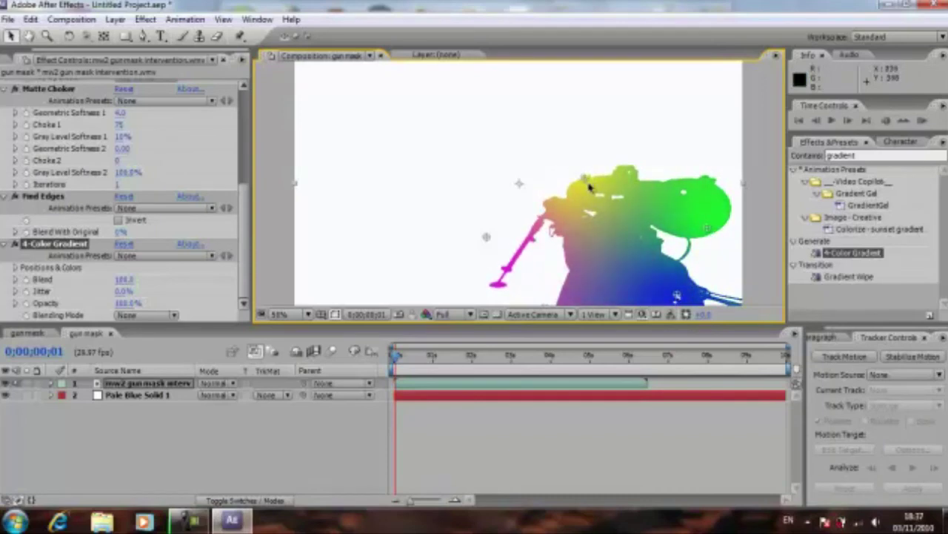
pyautogui.moveTo(572, 171); pyautogui.dragTo(598, 195)
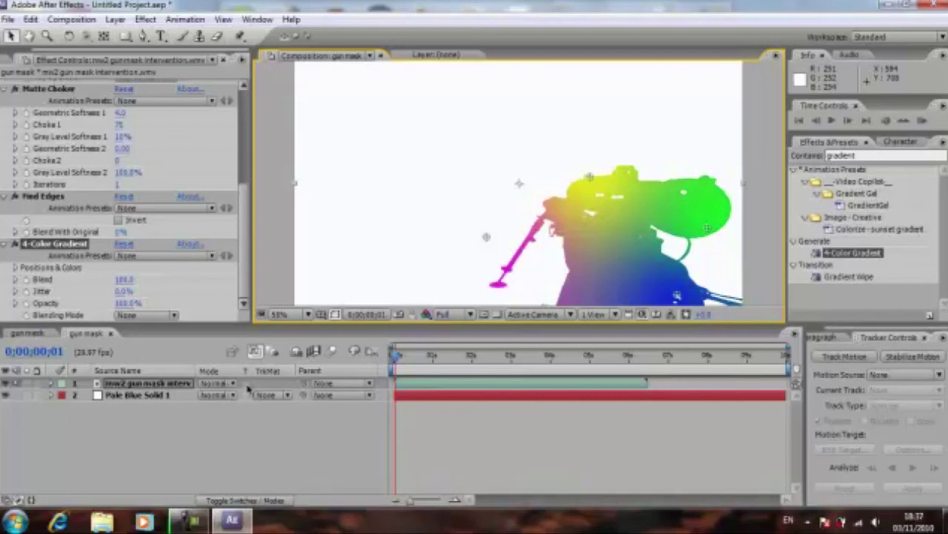
pyautogui.click(192, 521)
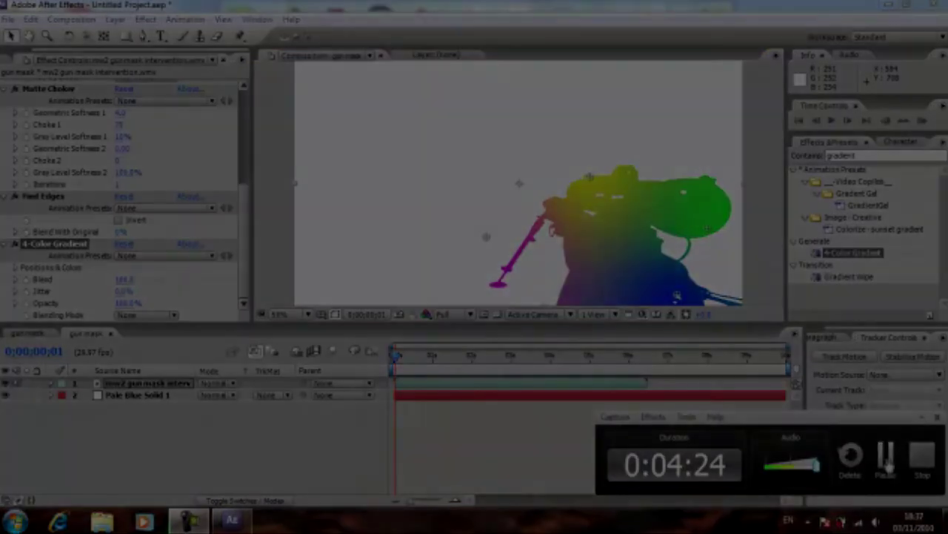